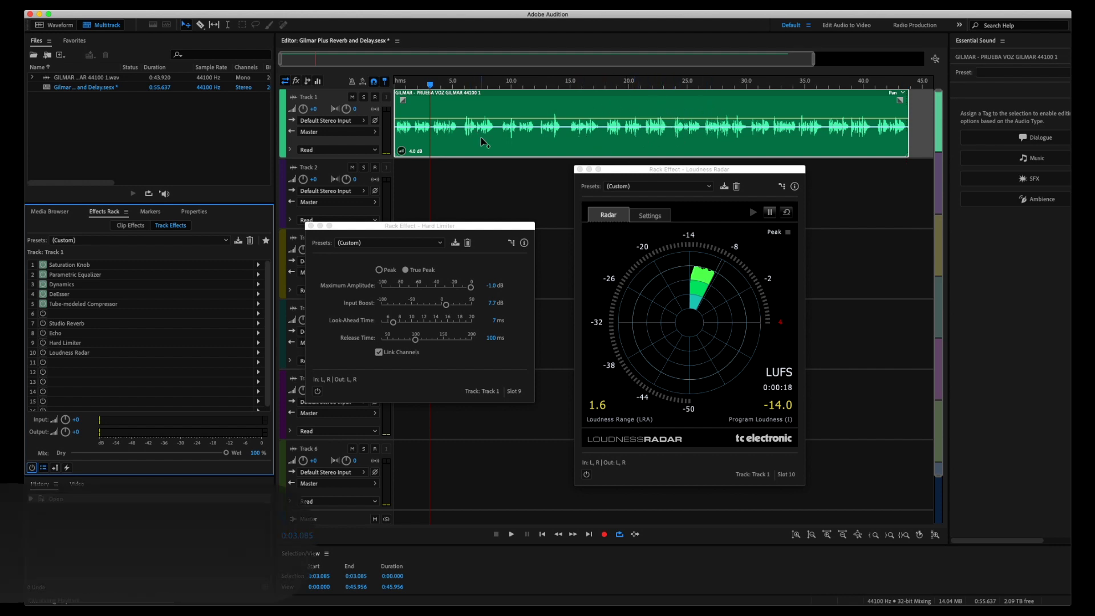
# Play the Track 1 voice clip in passages and compare it with the effects rack bypassed and active
pyautogui.press('space')
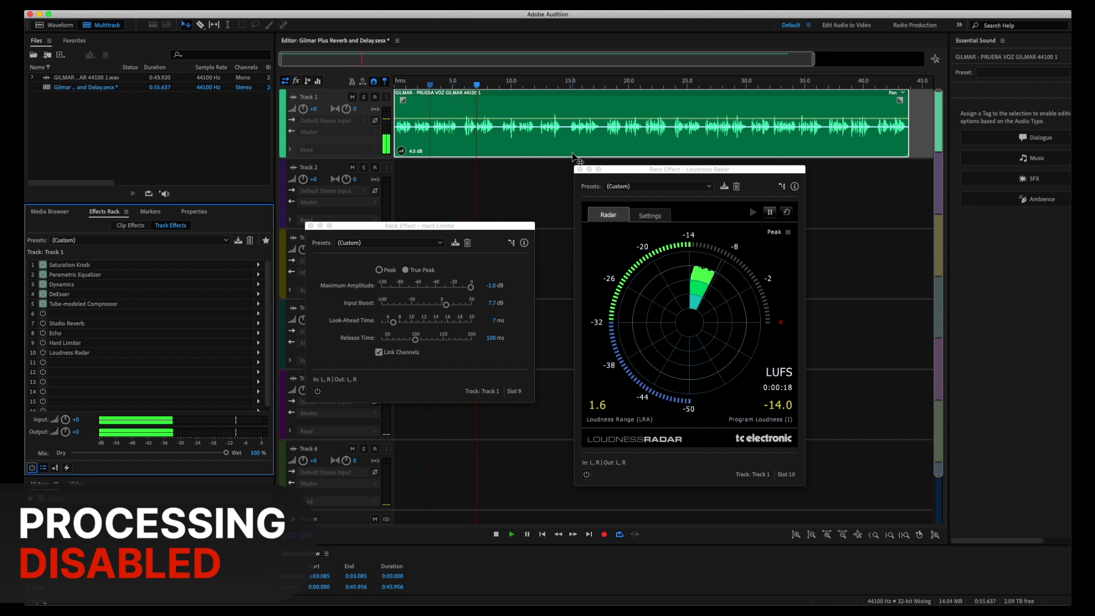
pyautogui.press('space')
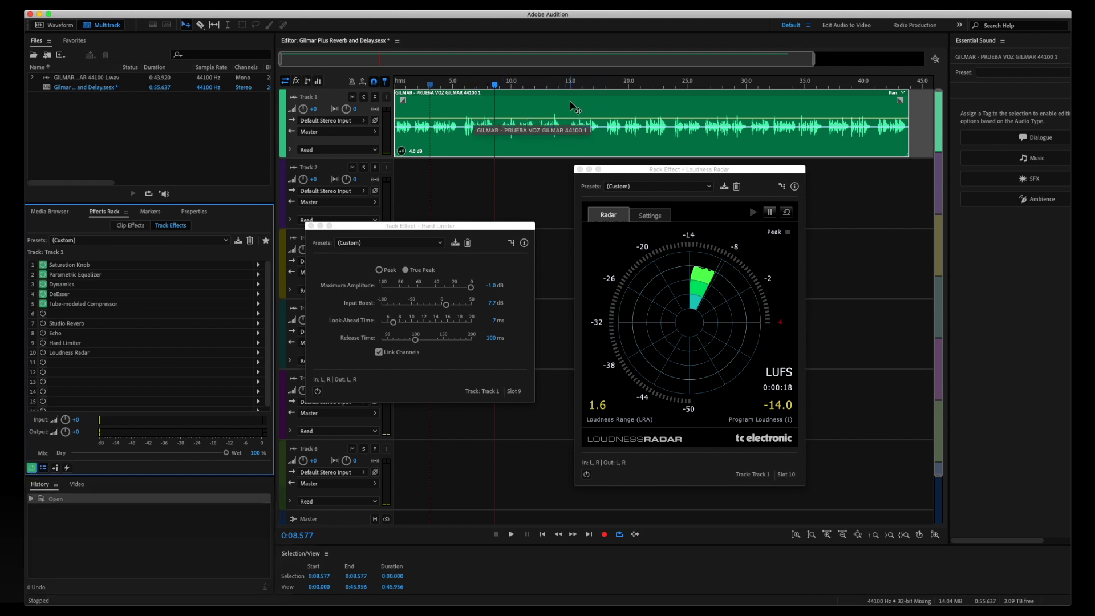
pyautogui.press('space')
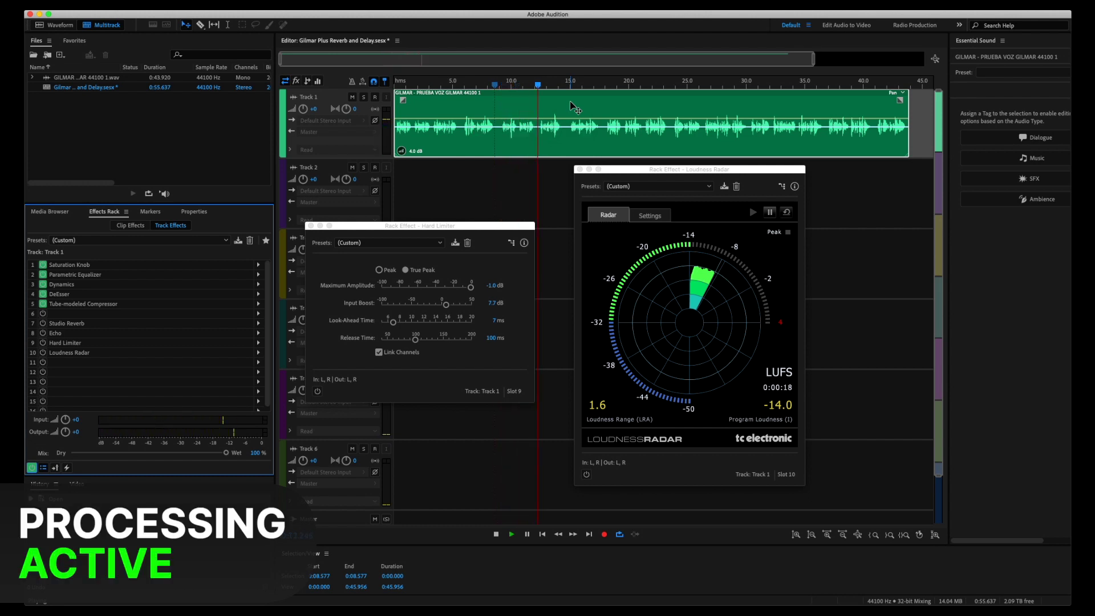
pyautogui.click(32, 467)
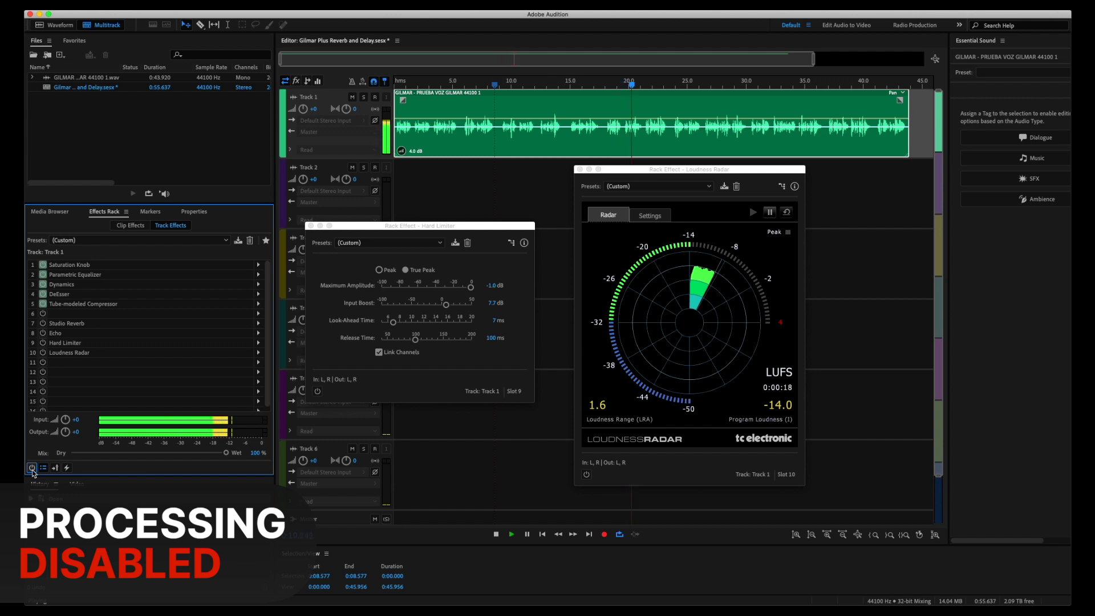
pyautogui.click(32, 468)
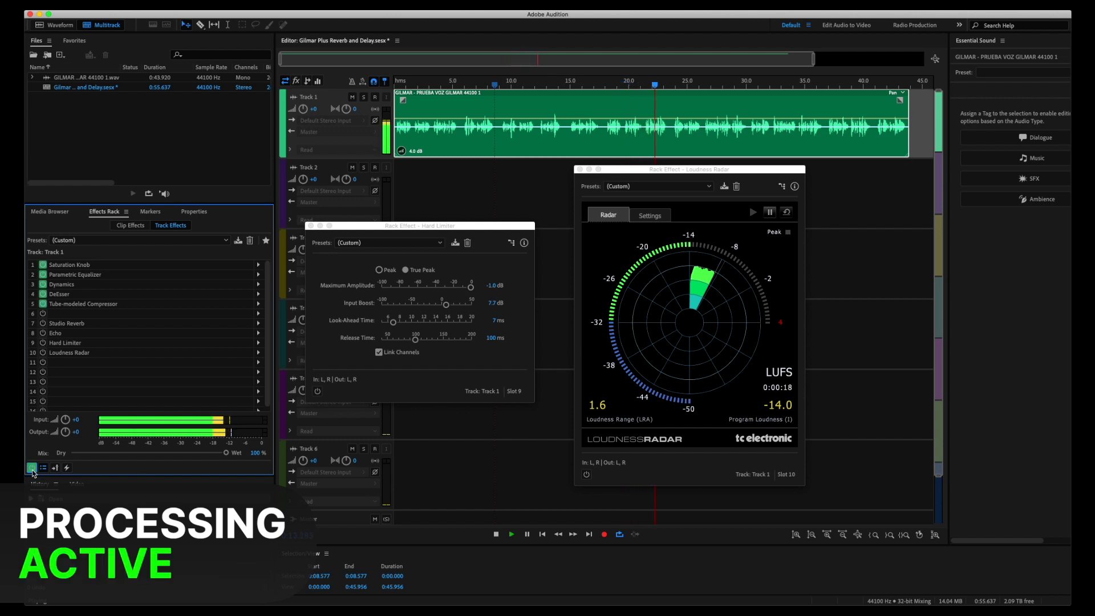
pyautogui.press('space')
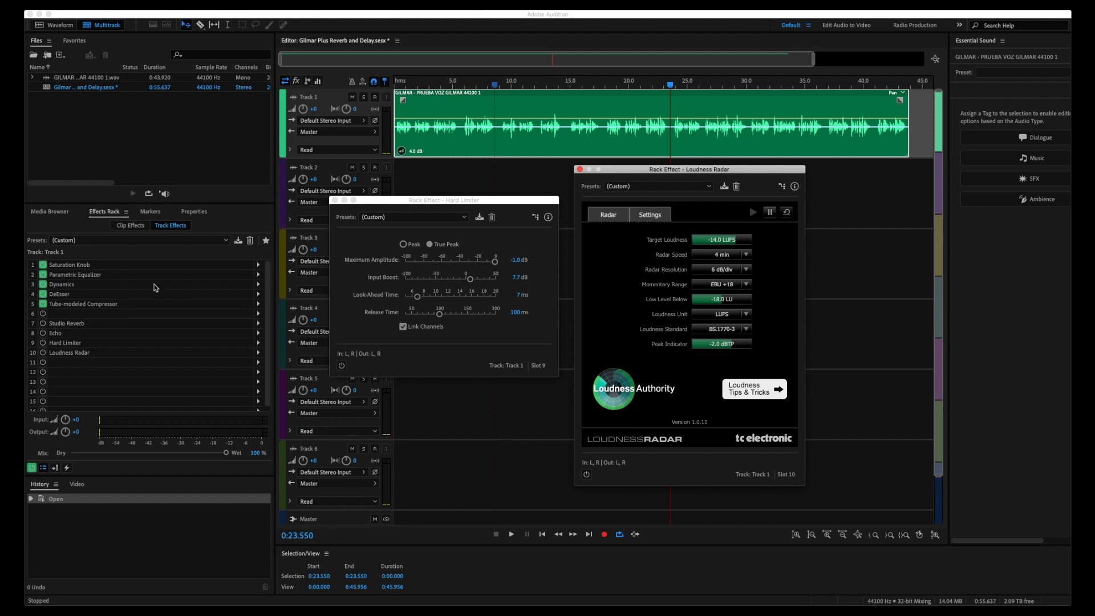
# Play the voice clip from about 10.5 seconds and switch on the Echo effect to hear it
pyautogui.click(519, 84)
pyautogui.press('space')
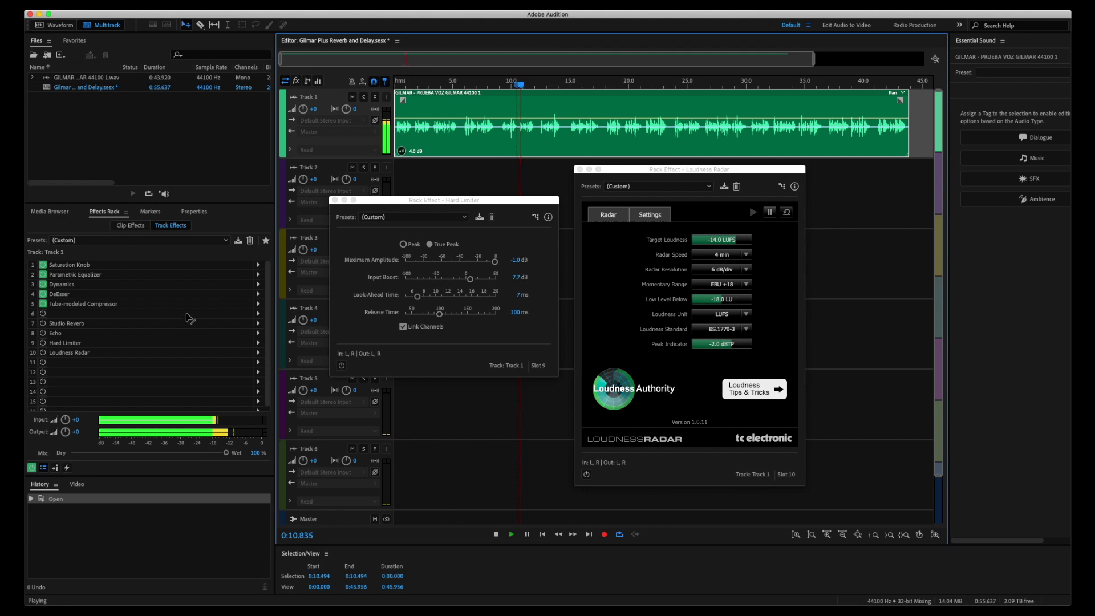
pyautogui.click(42, 333)
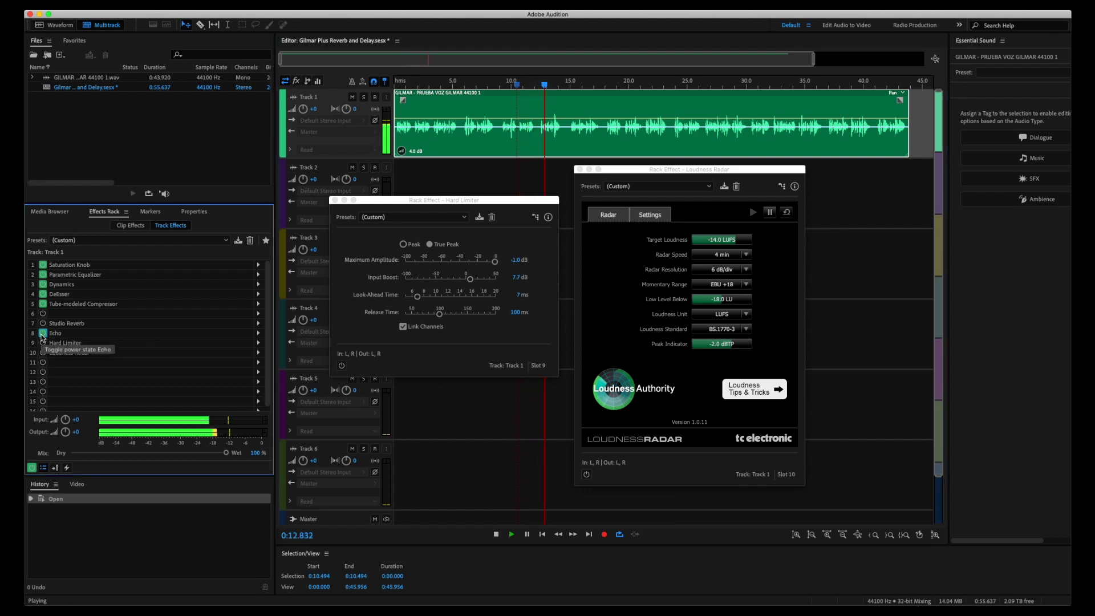
pyautogui.press('space')
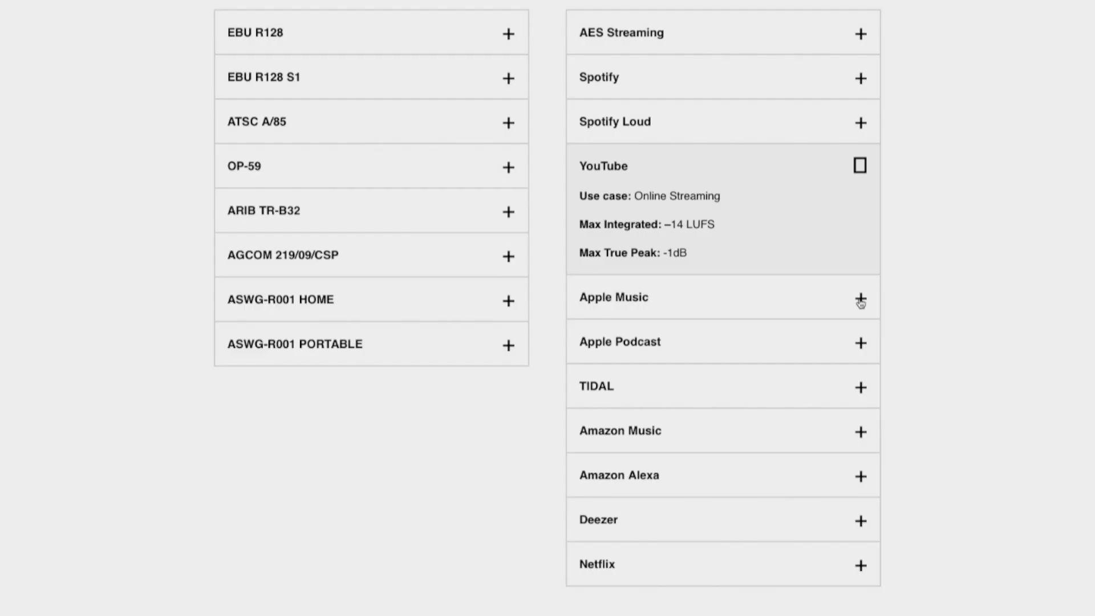
# Switch to the loudness standards web page and view the Apple Music, Spotify Loud and YouTube specifications
pyautogui.click(860, 496)
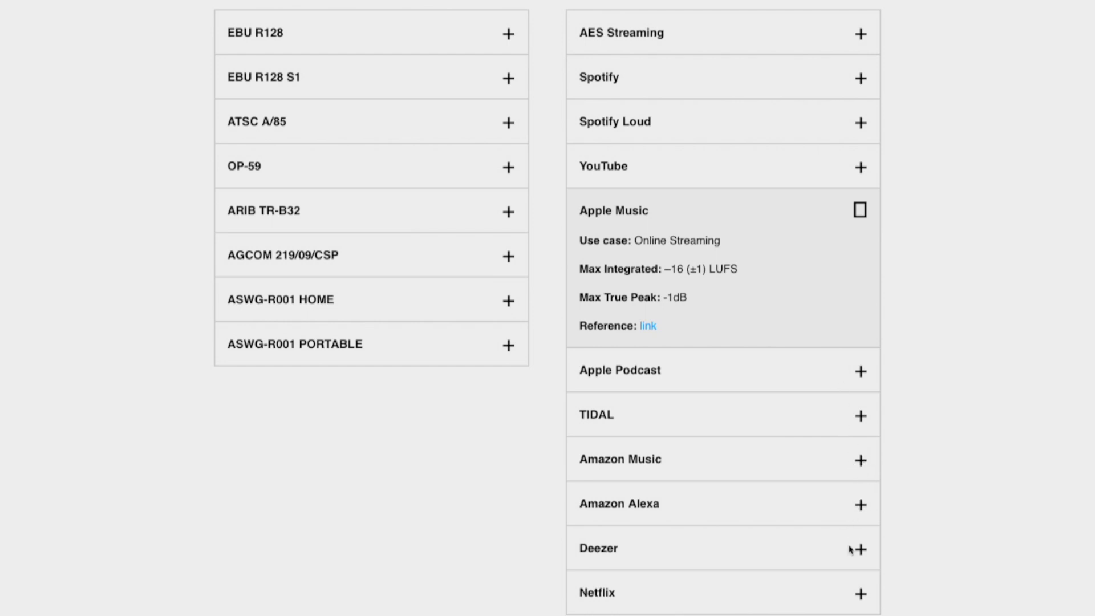
pyautogui.click(859, 124)
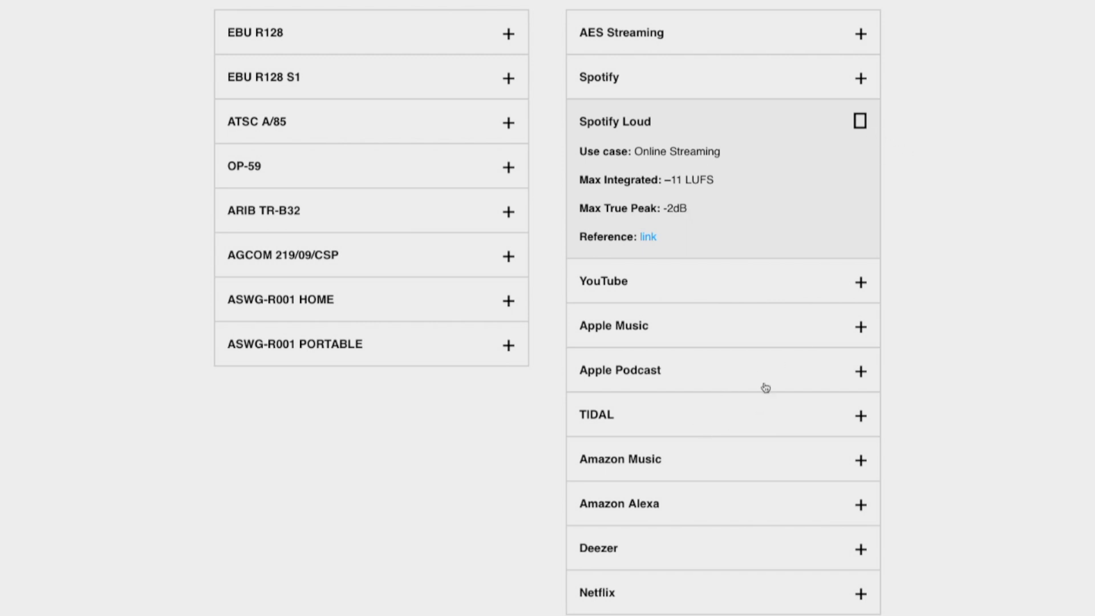
pyautogui.click(861, 281)
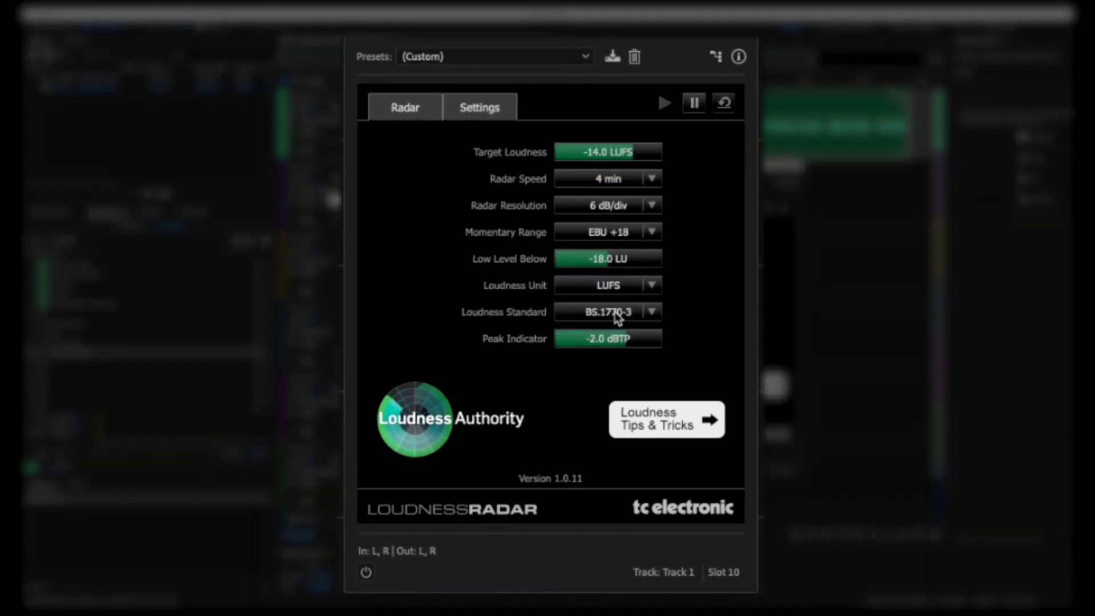
# Review the Loudness Unit options in the Loudness Radar settings, keep LUFS, and return to the radar display
pyautogui.click(654, 294)
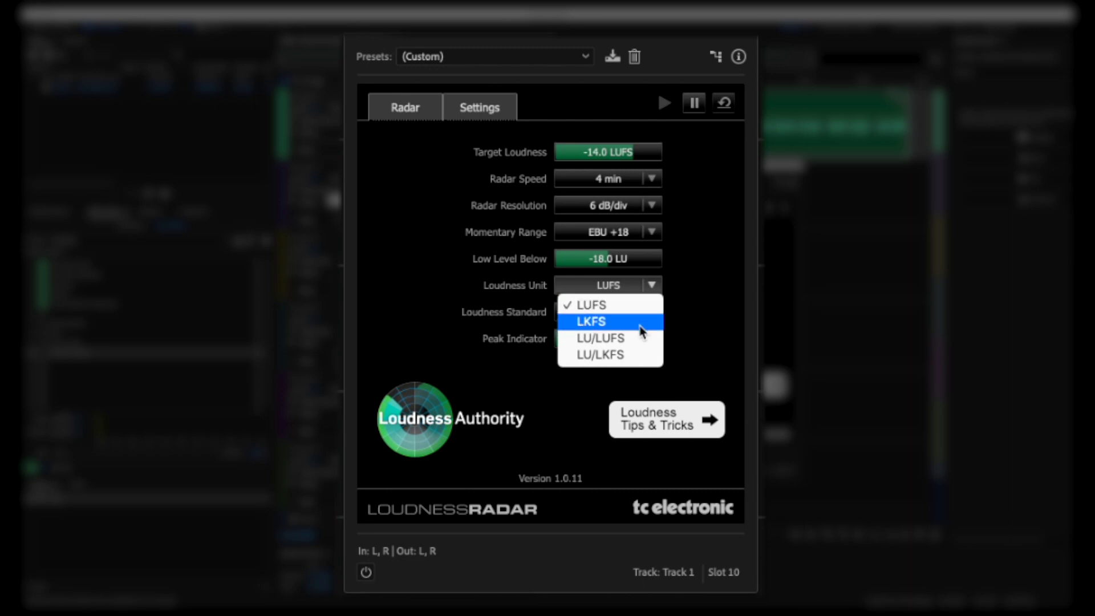
pyautogui.click(679, 302)
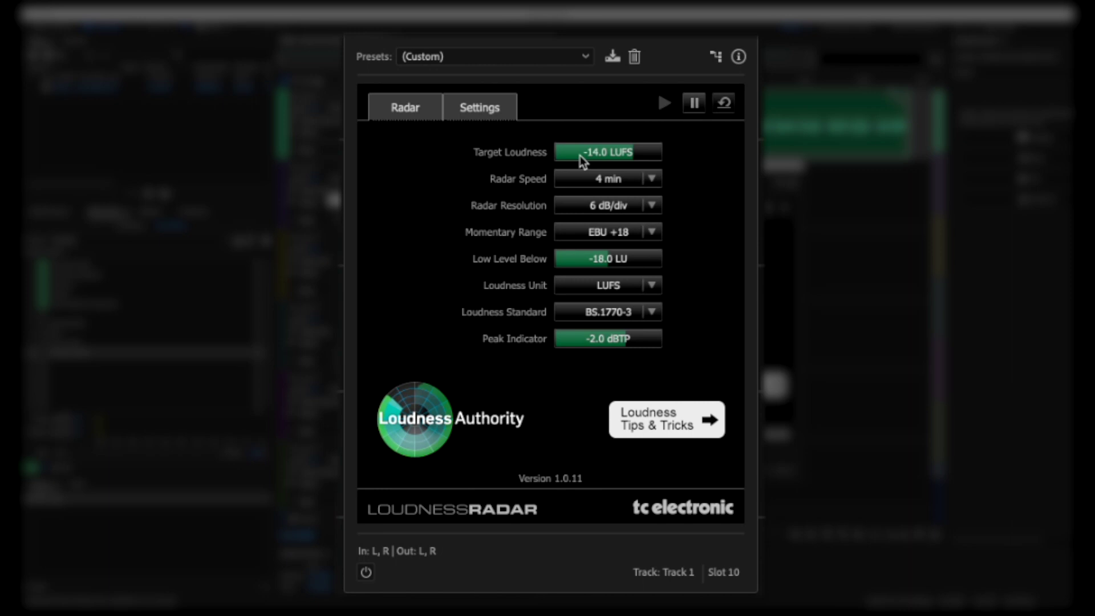
pyautogui.click(423, 112)
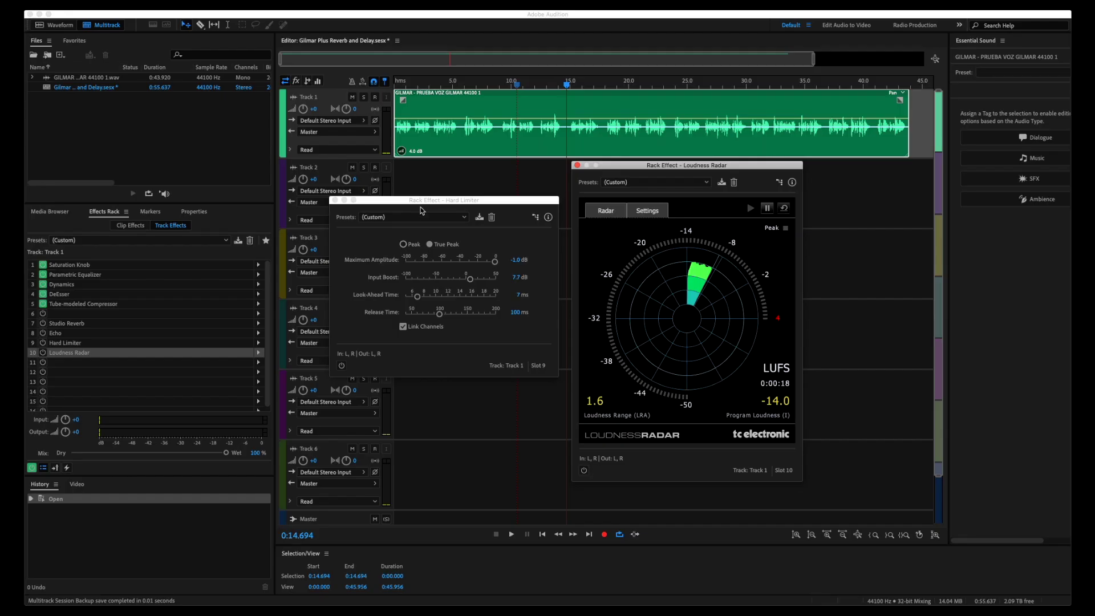
# Set the Hard Limiter's Input Boost to 0 dB
pyautogui.click(422, 210)
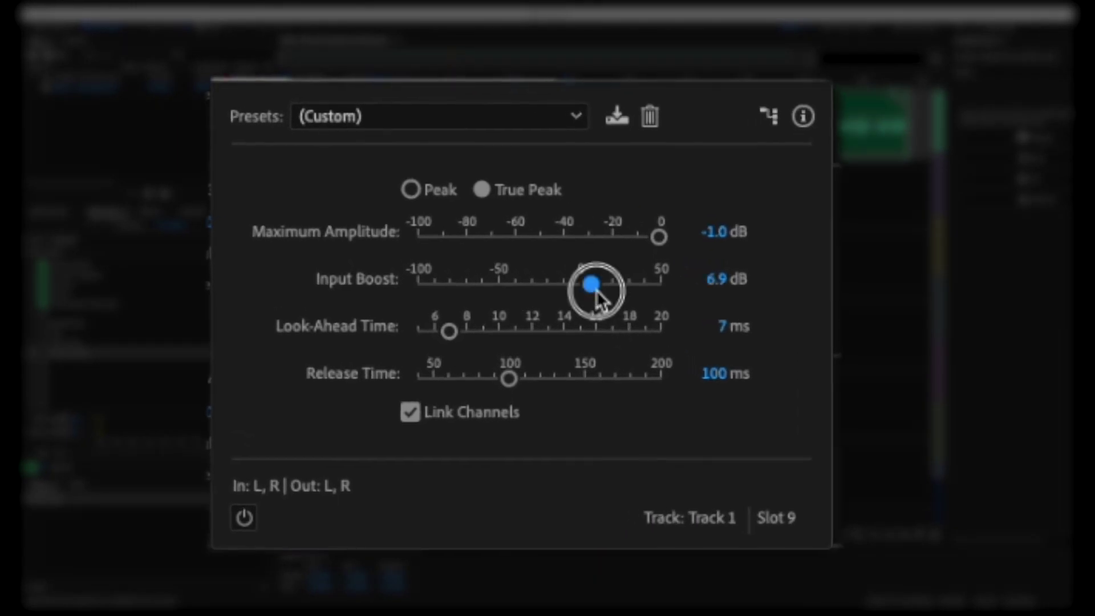
pyautogui.moveTo(596, 291); pyautogui.dragTo(584, 291)
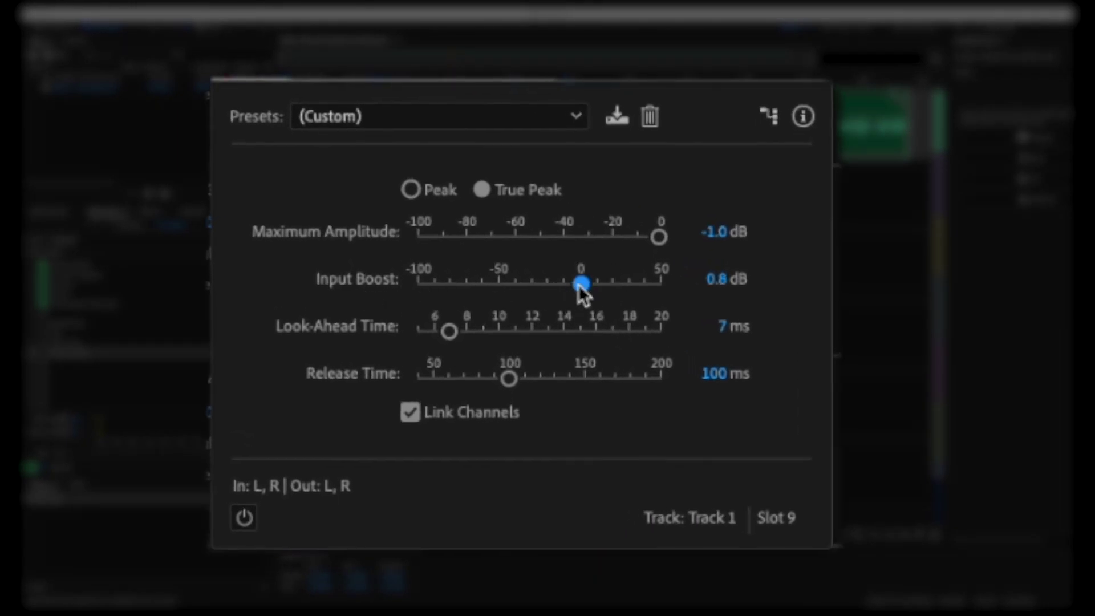
pyautogui.click(720, 280)
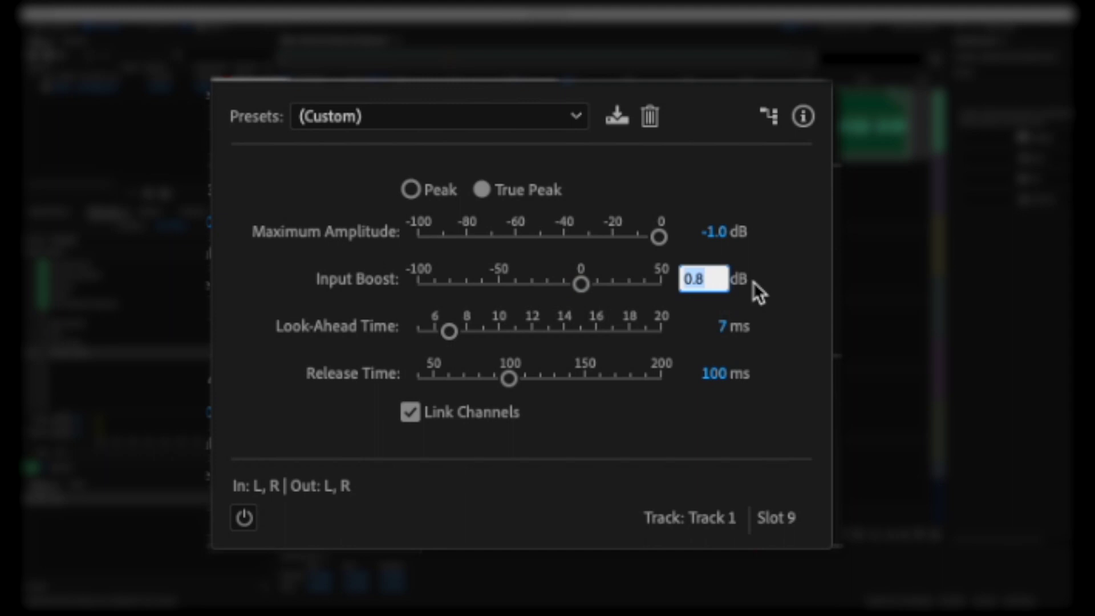
pyautogui.write('0')
pyautogui.press('Return')
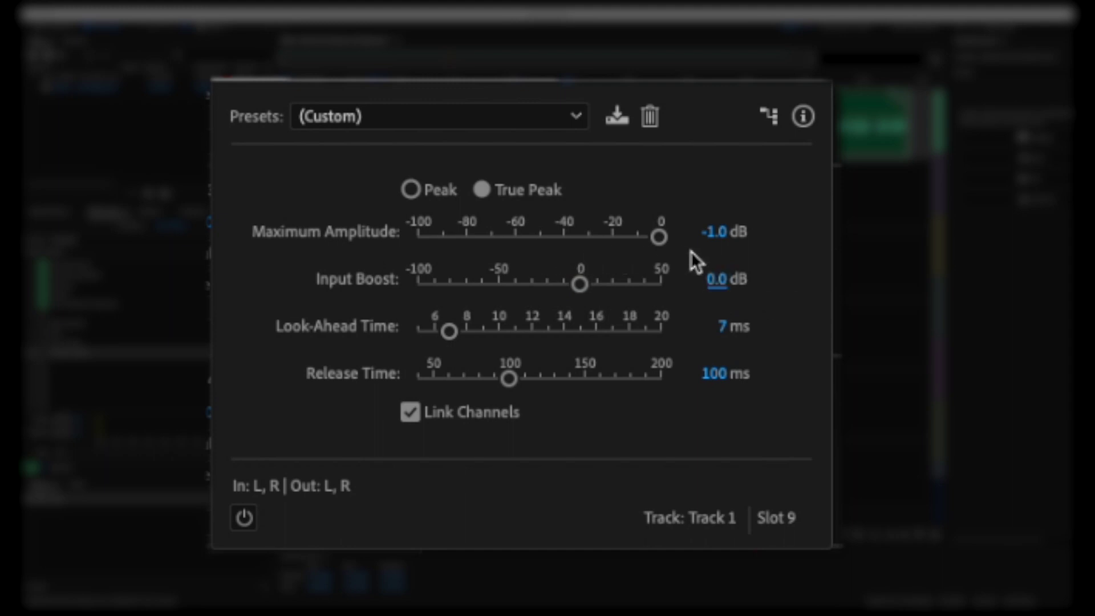
# Set the Hard Limiter's Maximum Amplitude to -1 dB
pyautogui.moveTo(661, 238); pyautogui.dragTo(666, 244)
pyautogui.click(713, 234)
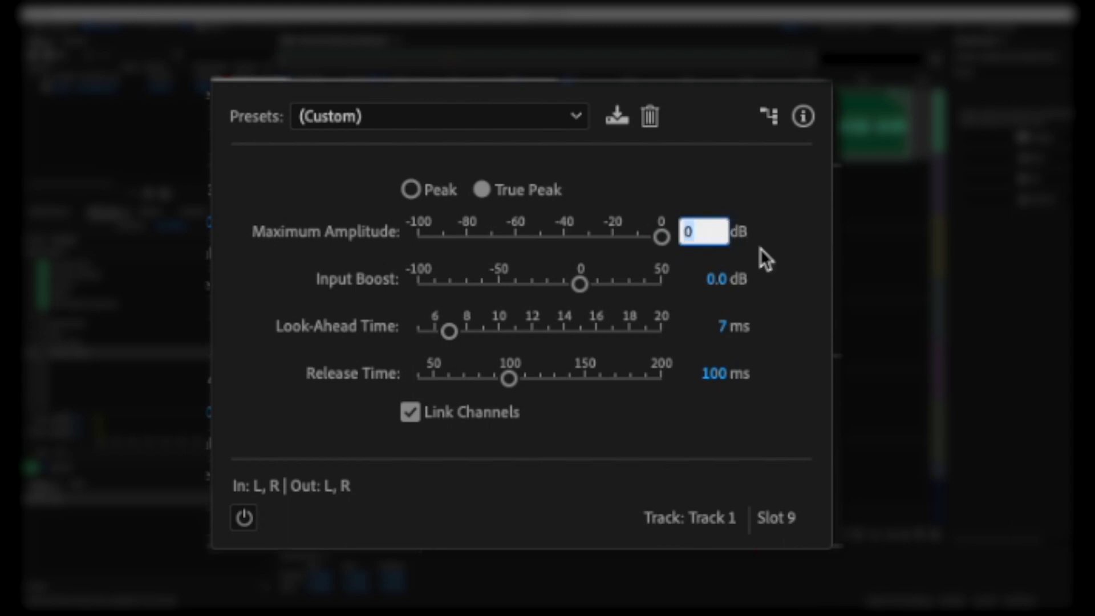
pyautogui.write('-1')
pyautogui.press('Return')
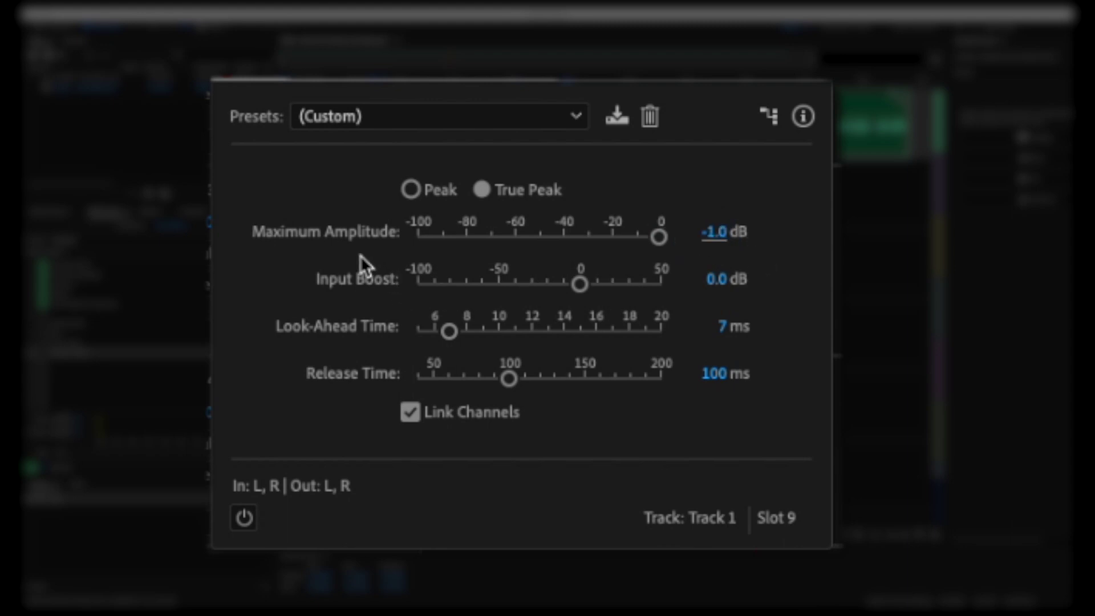
# Switch the Hard Limiter to Peak and back to True Peak, and lower its Maximum Amplitude to -3 dB
pyautogui.click(410, 189)
pyautogui.click(481, 191)
pyautogui.moveTo(662, 225); pyautogui.dragTo(655, 257)
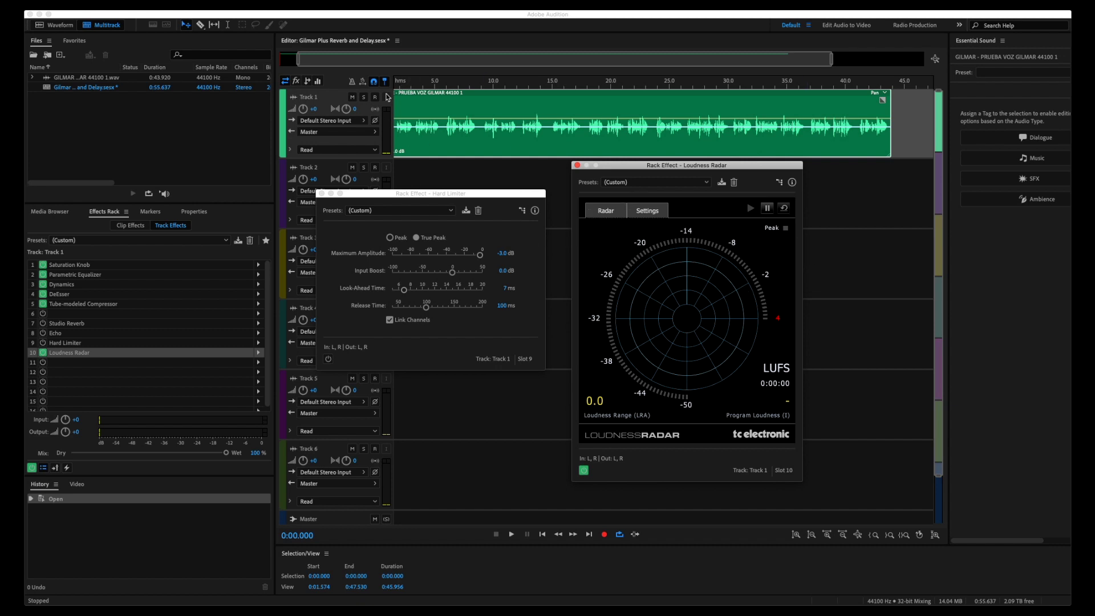
# Play Track 1 from the start and measure its program loudness in the Loudness Radar
pyautogui.hscroll(-2, 451, 125)
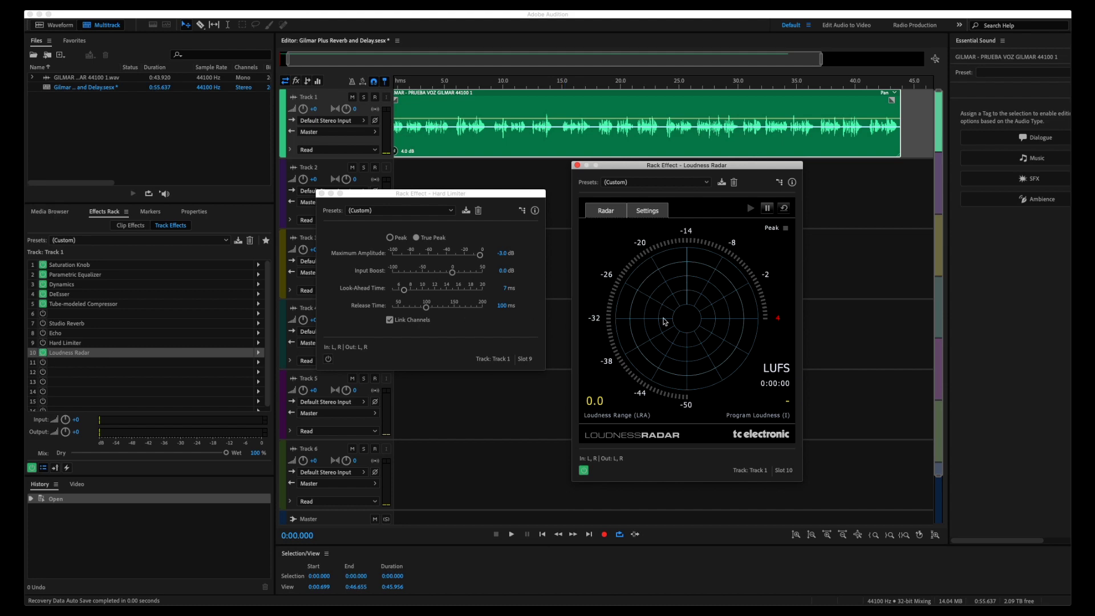
pyautogui.press('space')
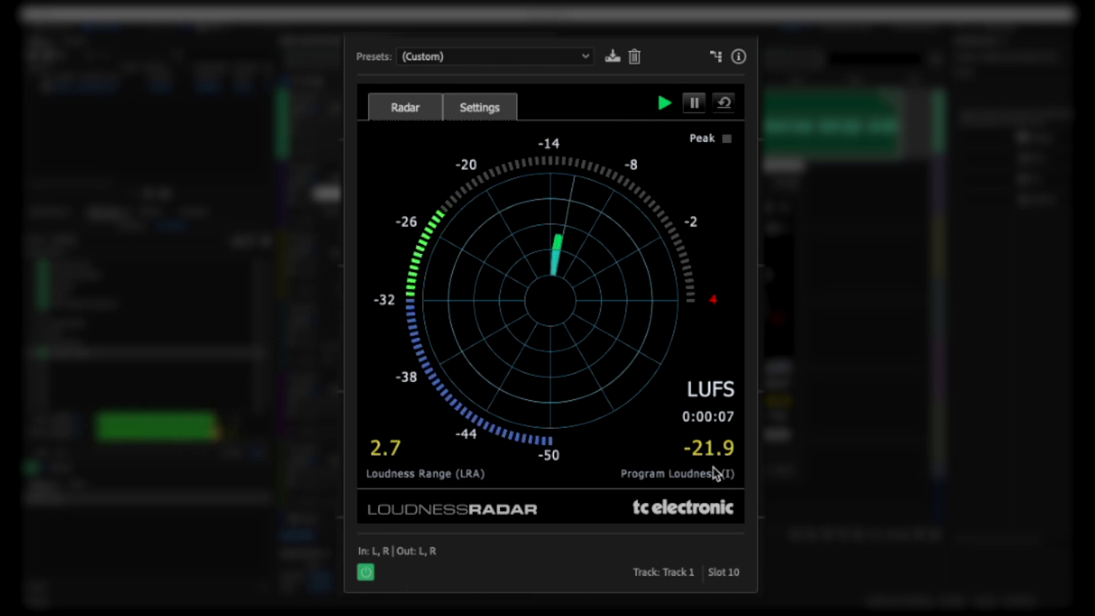
pyautogui.press('space')
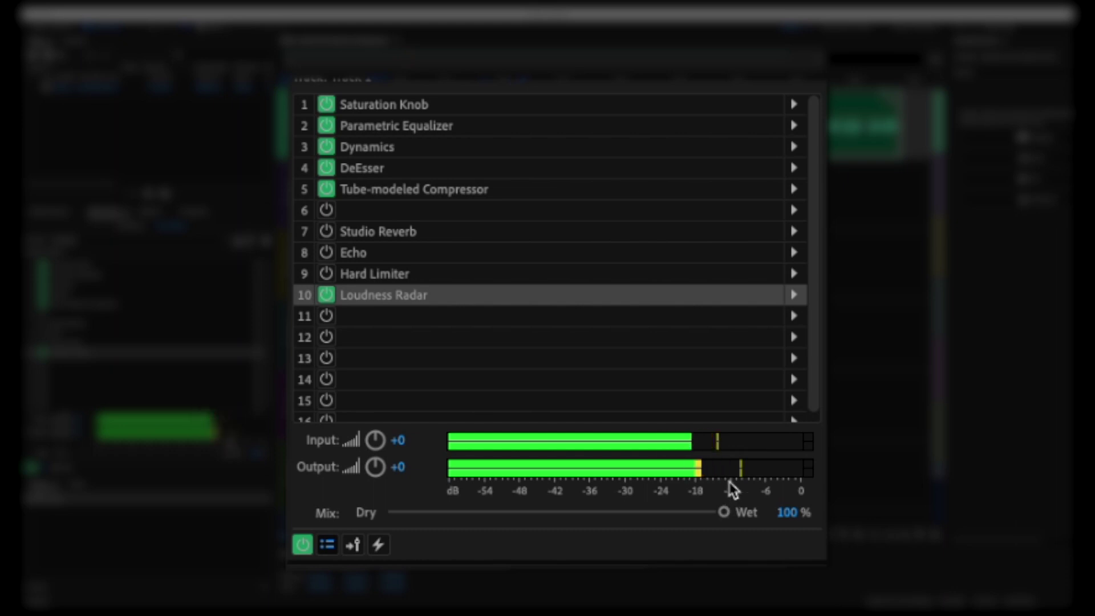
# Play the track in short passages and examine the peaks on the effects rack's output meter
pyautogui.press('space')
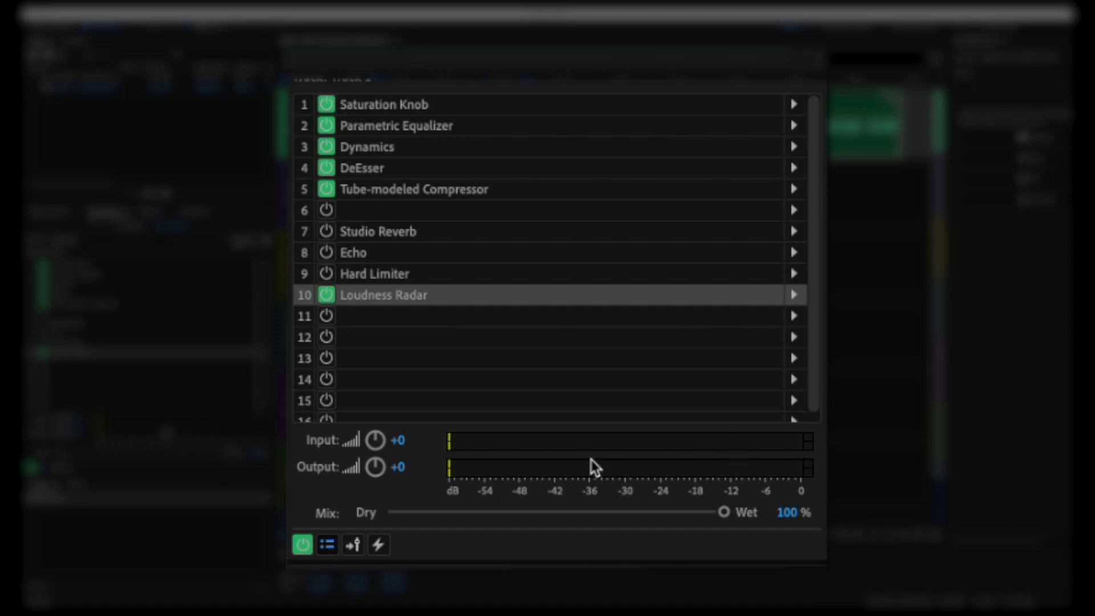
pyautogui.press('space')
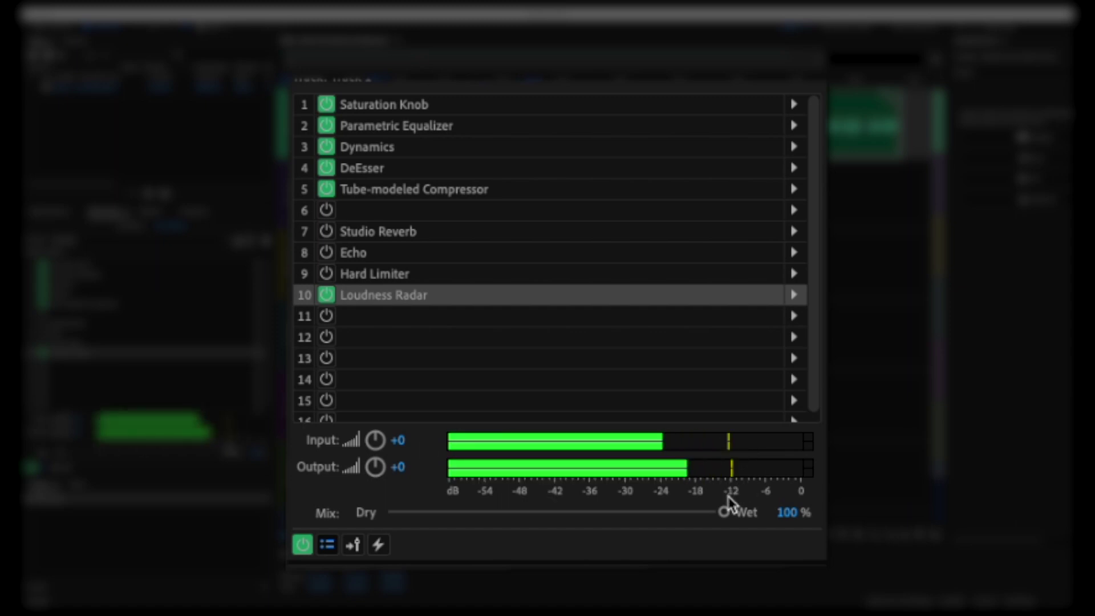
pyautogui.press('space')
pyautogui.press('space')
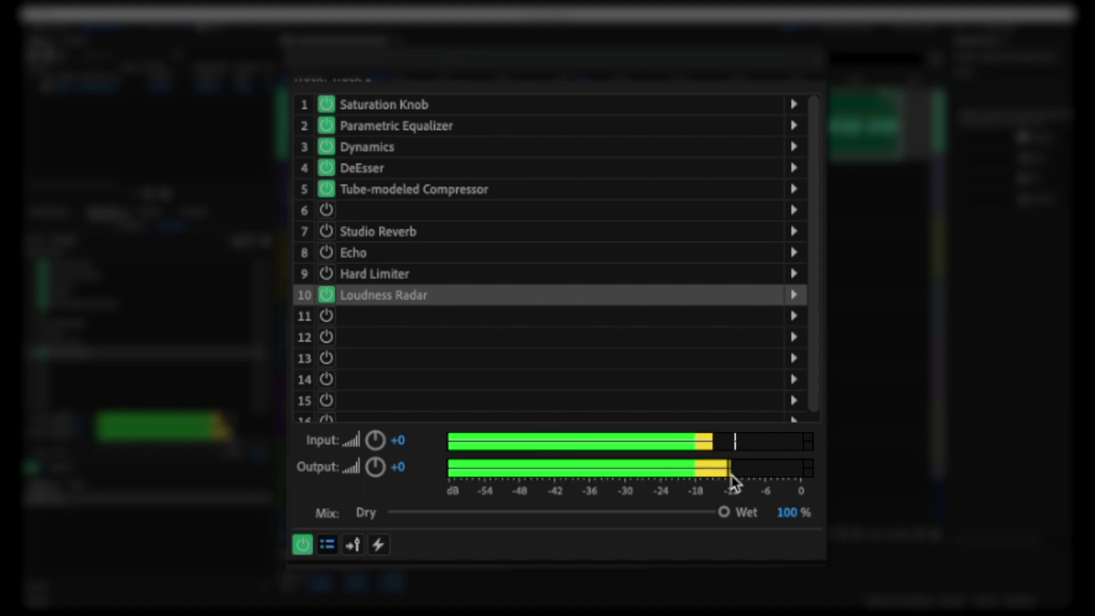
pyautogui.press('space')
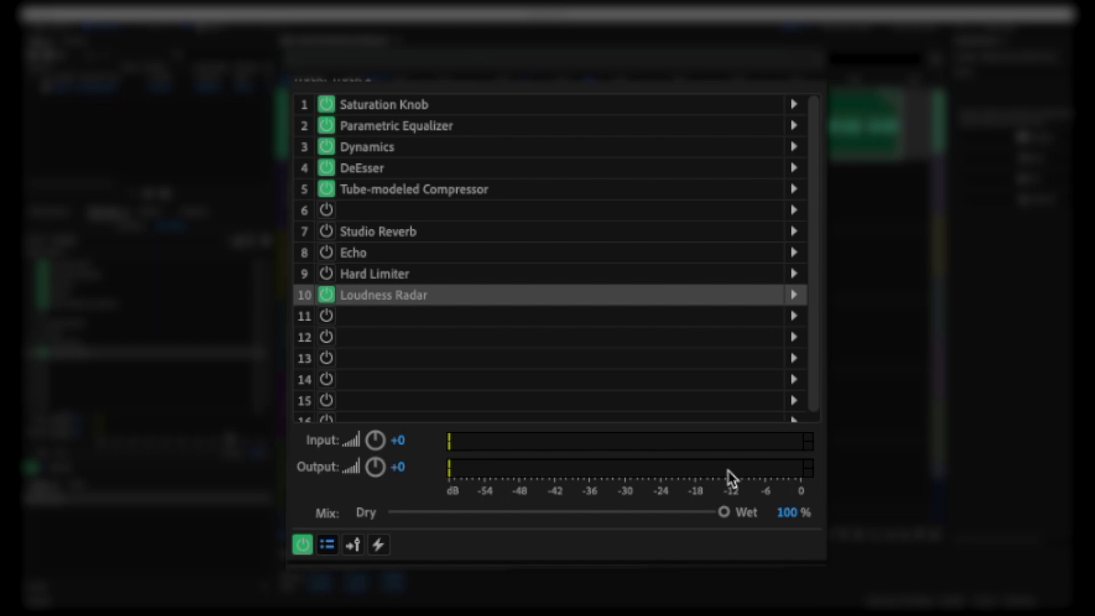
pyautogui.press('space')
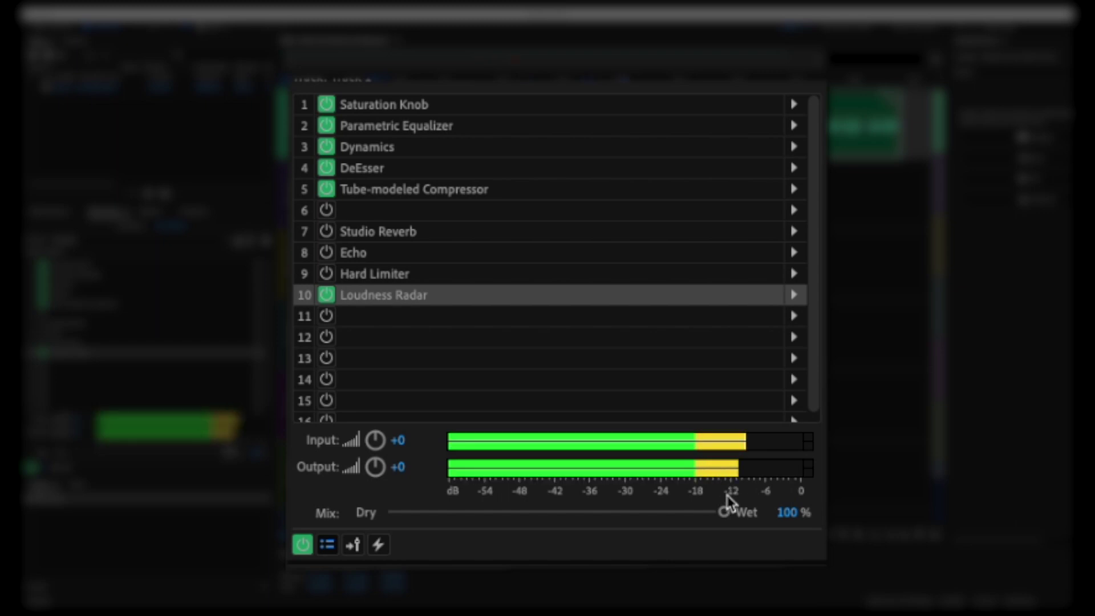
pyautogui.press('space')
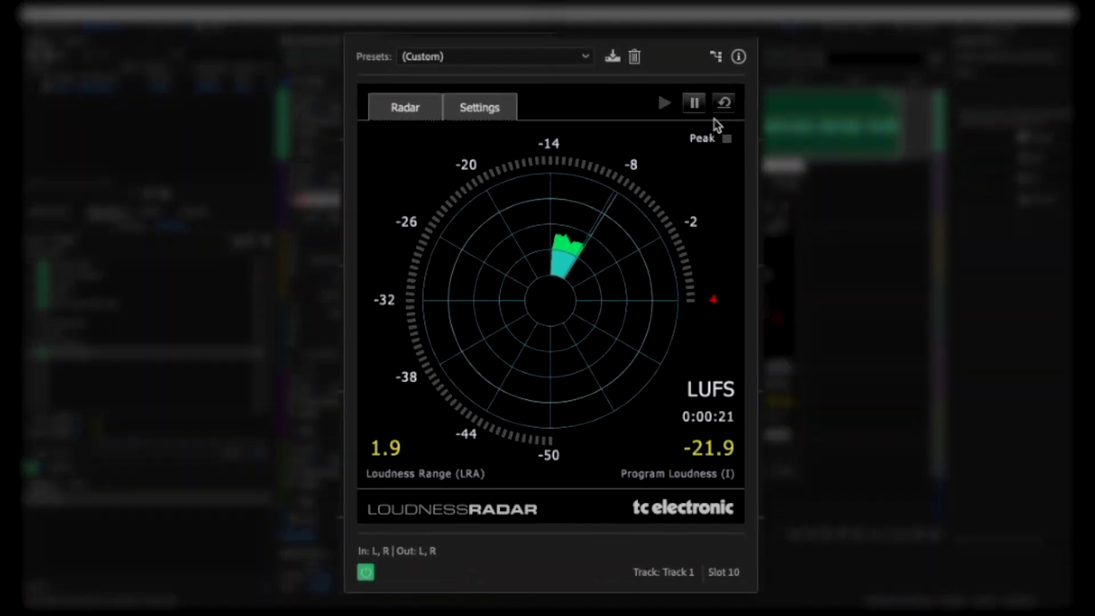
# Reset the Loudness Radar measurement and set the Hard Limiter's Input Boost to 7 dB
pyautogui.click(724, 103)
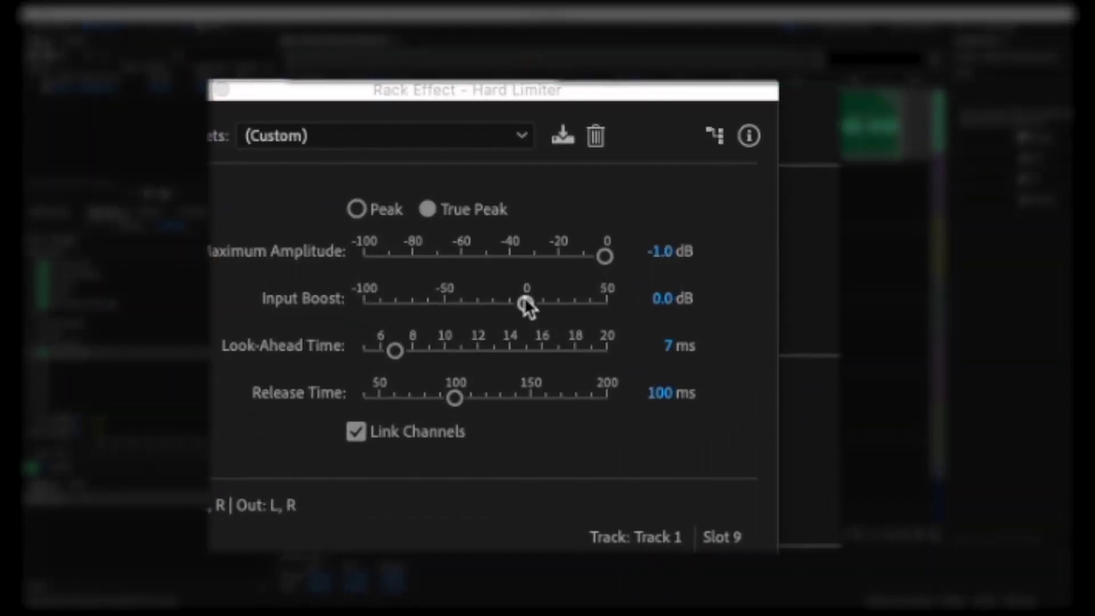
pyautogui.moveTo(526, 302); pyautogui.dragTo(537, 304)
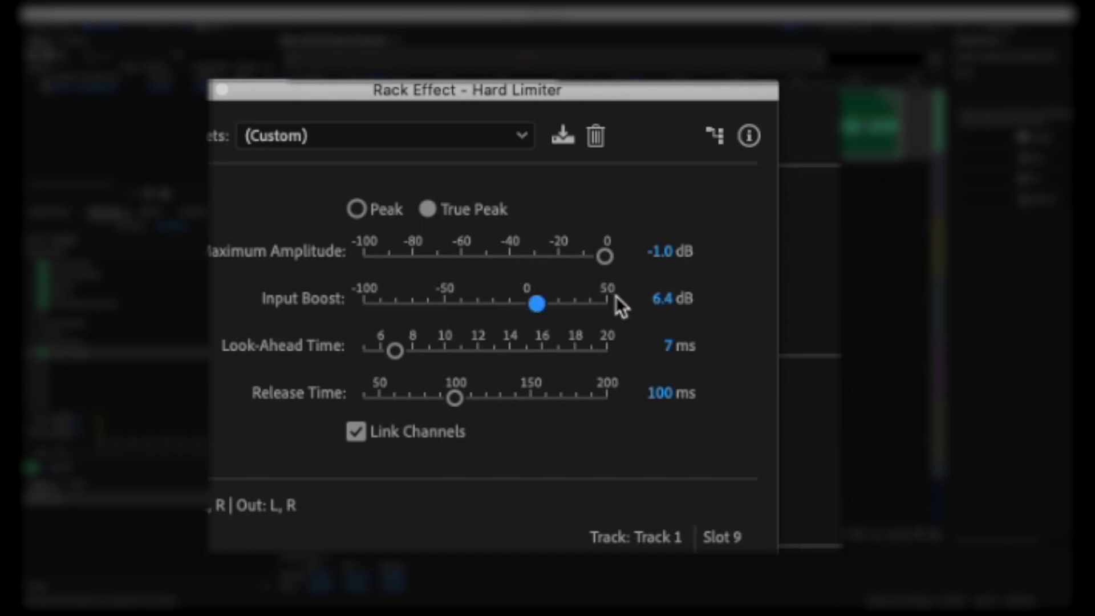
pyautogui.moveTo(666, 301); pyautogui.dragTo(691, 309)
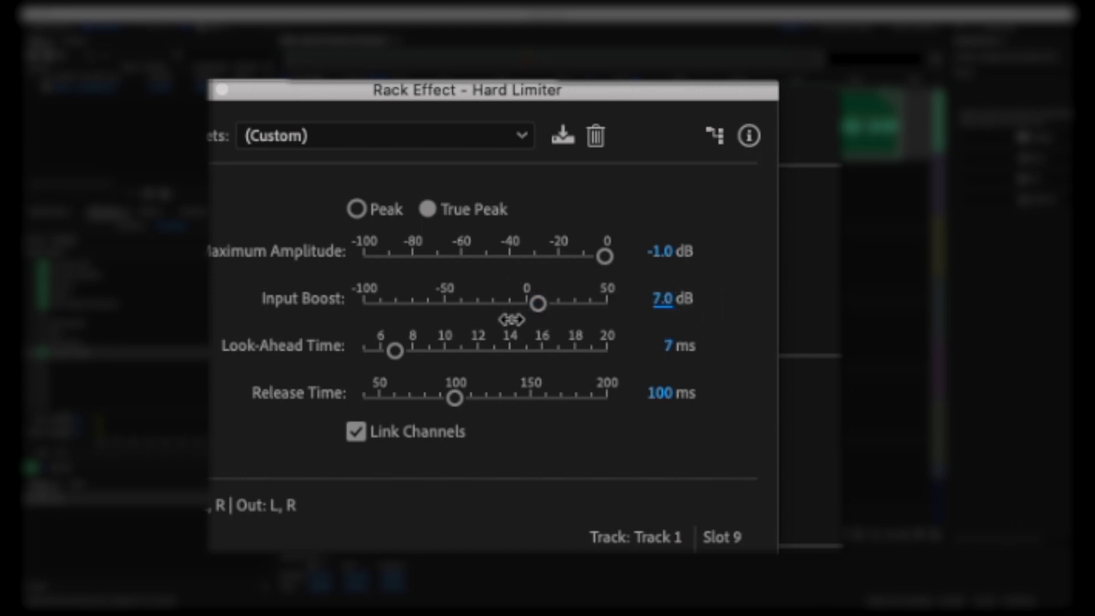
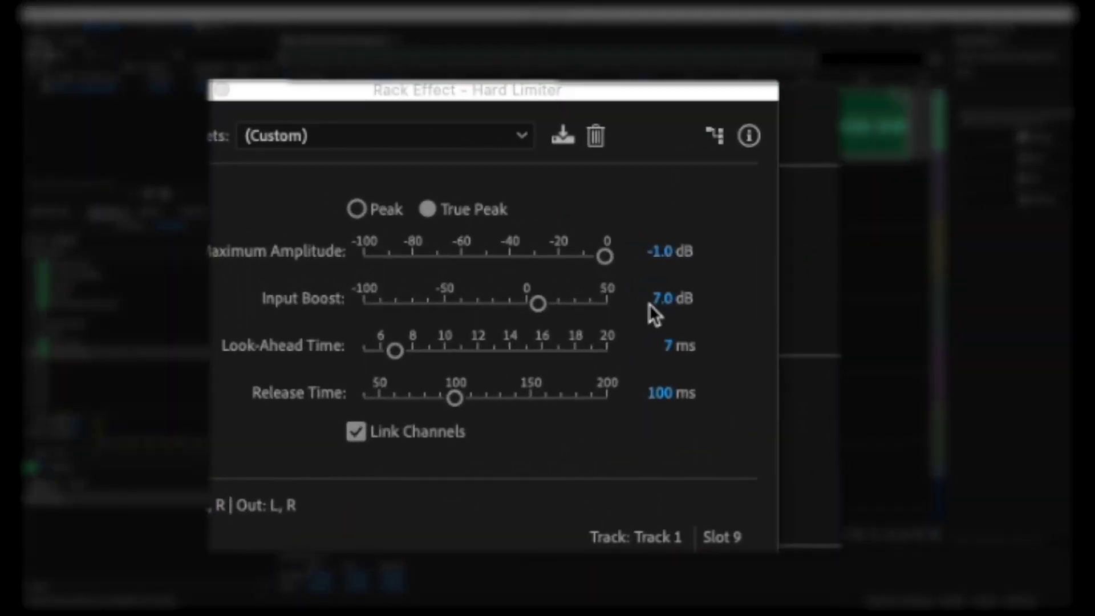
# Fine-tune the Hard Limiter's Input Boost and play Track 1 to measure its program loudness in the Loudness Radar
pyautogui.click(555, 290)
pyautogui.moveTo(659, 303); pyautogui.dragTo(676, 310)
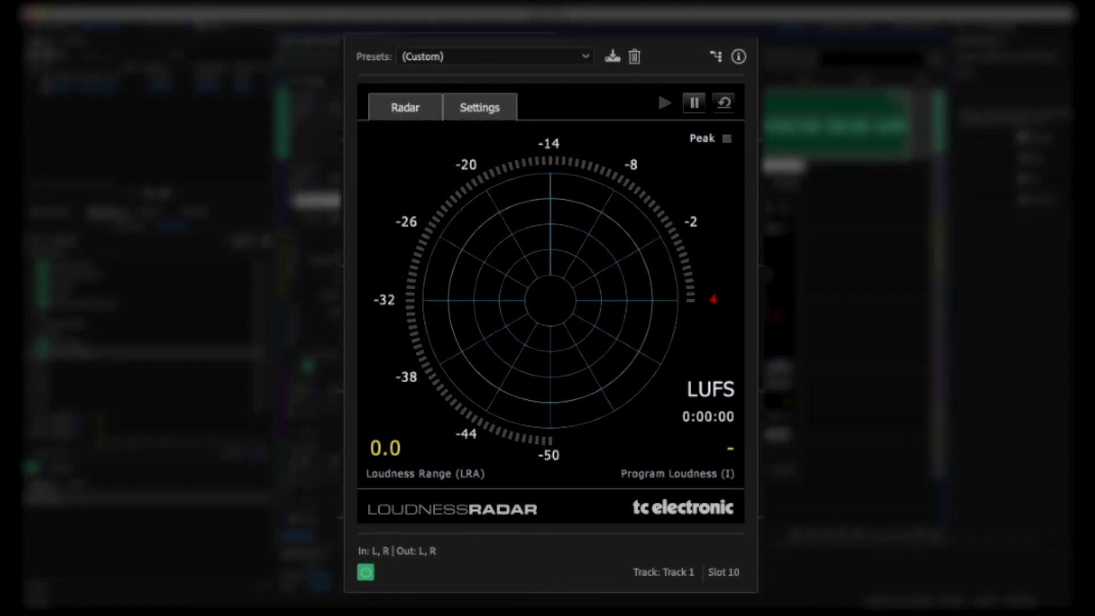
pyautogui.press('space')
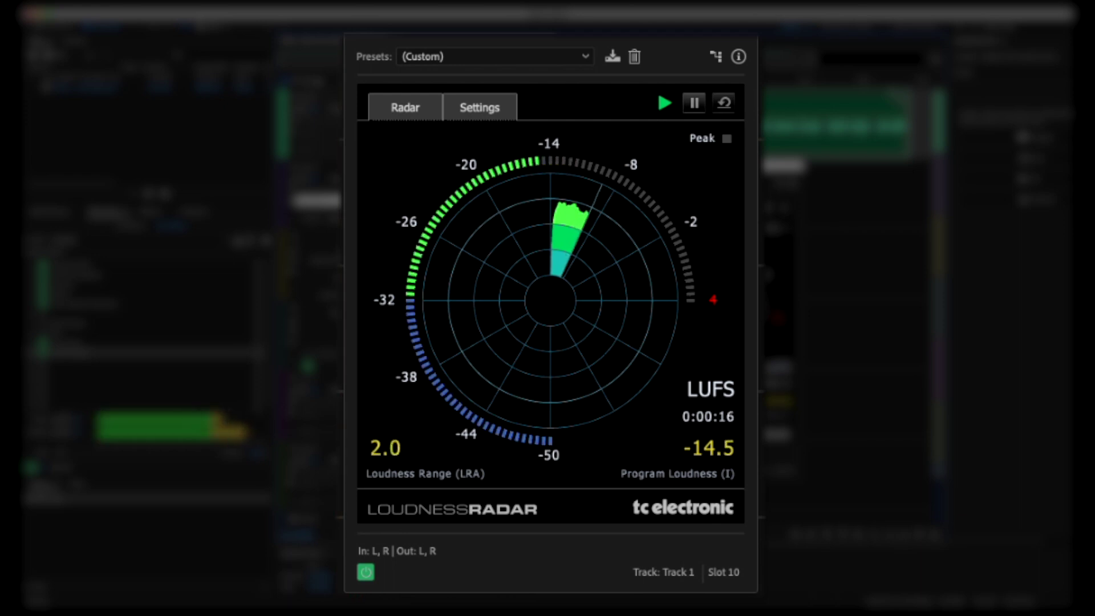
pyautogui.press('space')
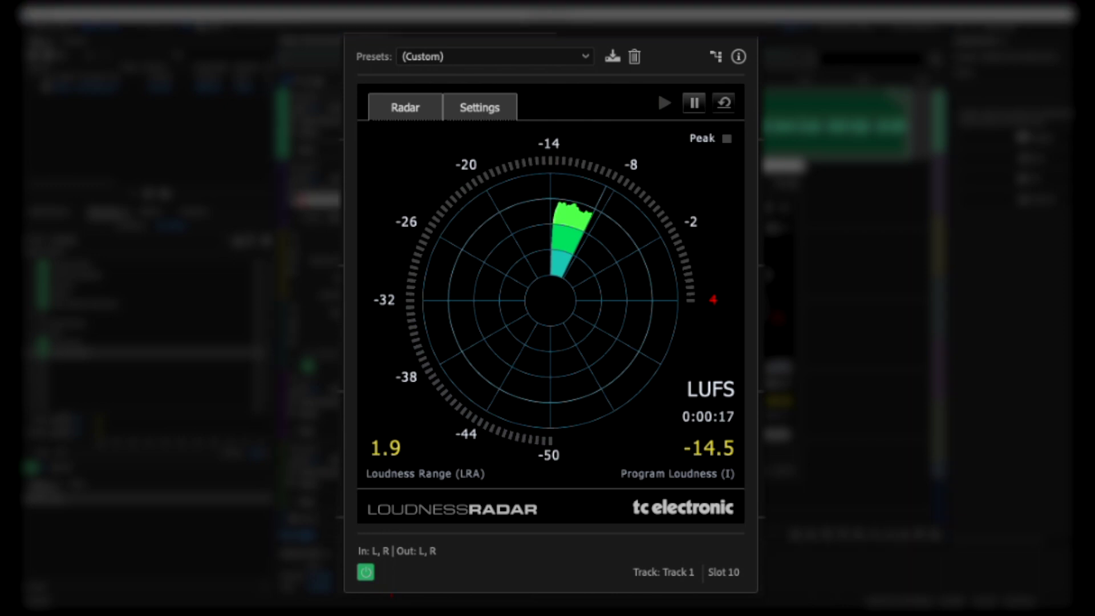
# Reset the Loudness Radar and replay Track 1 to measure its program loudness with the Hard Limiter's Input Boost at 8 dB
pyautogui.click(732, 104)
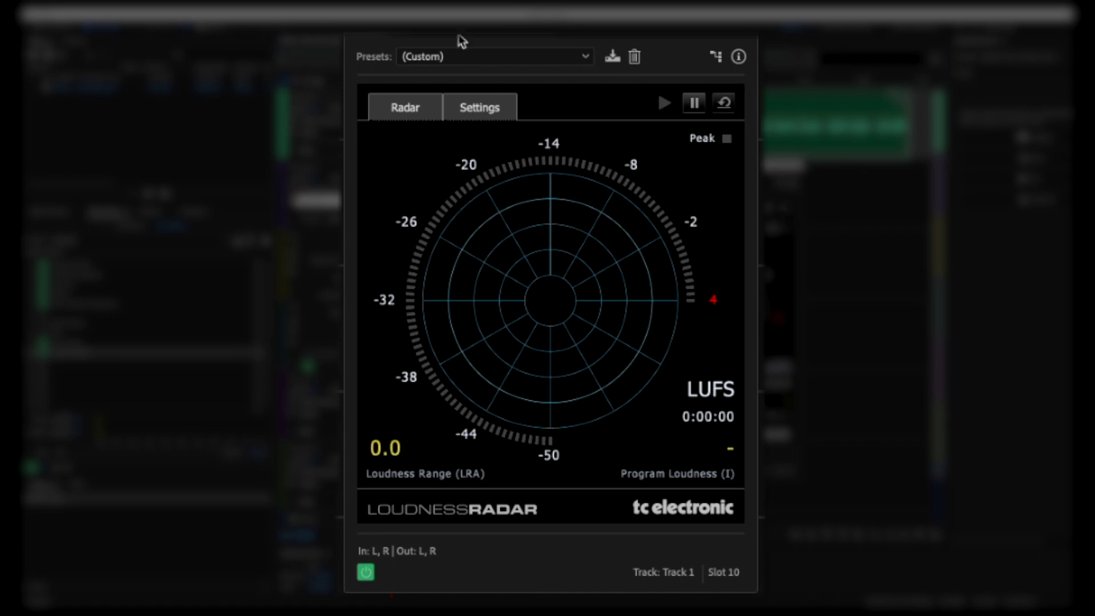
pyautogui.press('space')
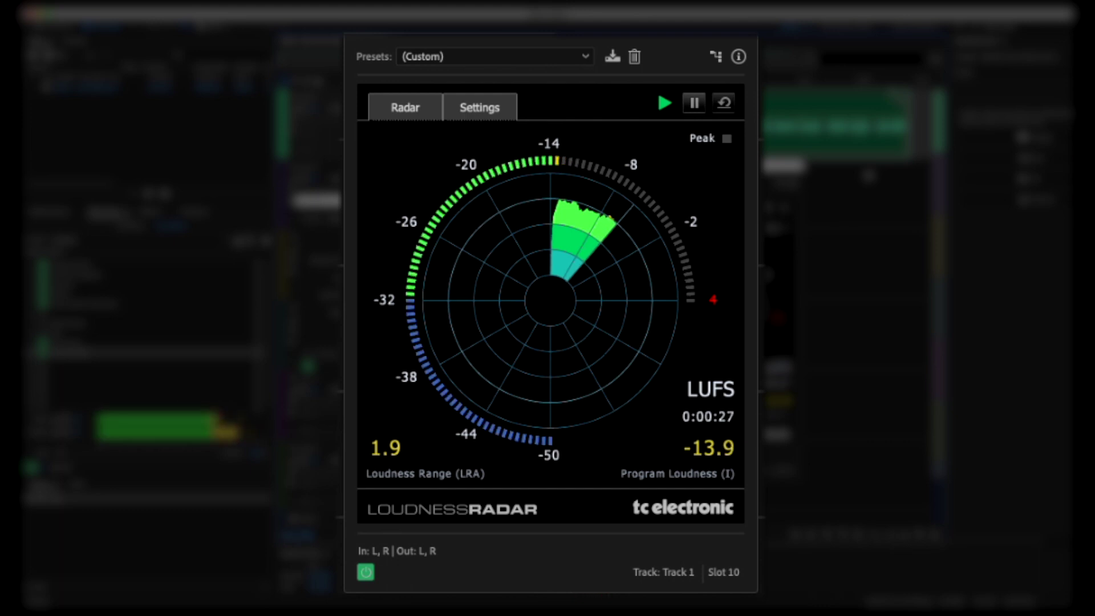
pyautogui.press('space')
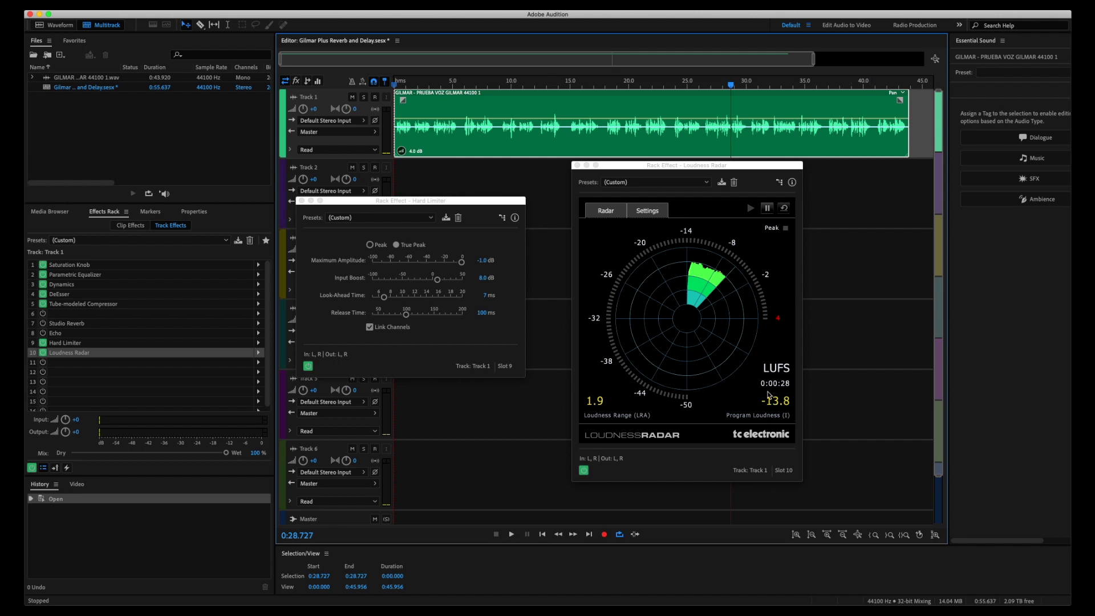
# Set the Hard Limiter's Input Boost to 7.8 dB and reset the Loudness Radar measurement
pyautogui.click(483, 280)
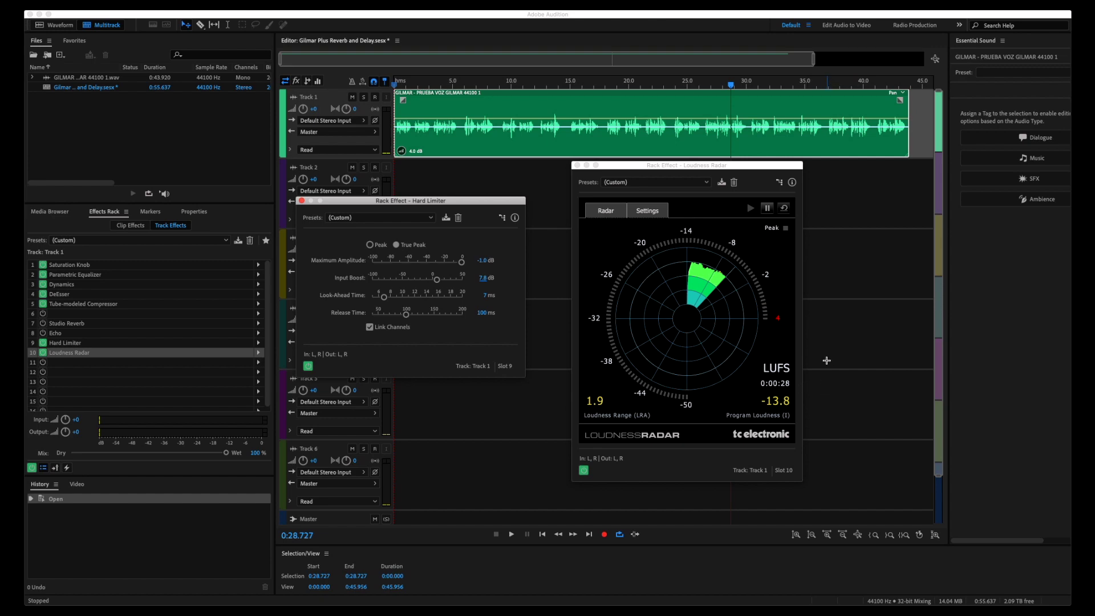
pyautogui.click(878, 159)
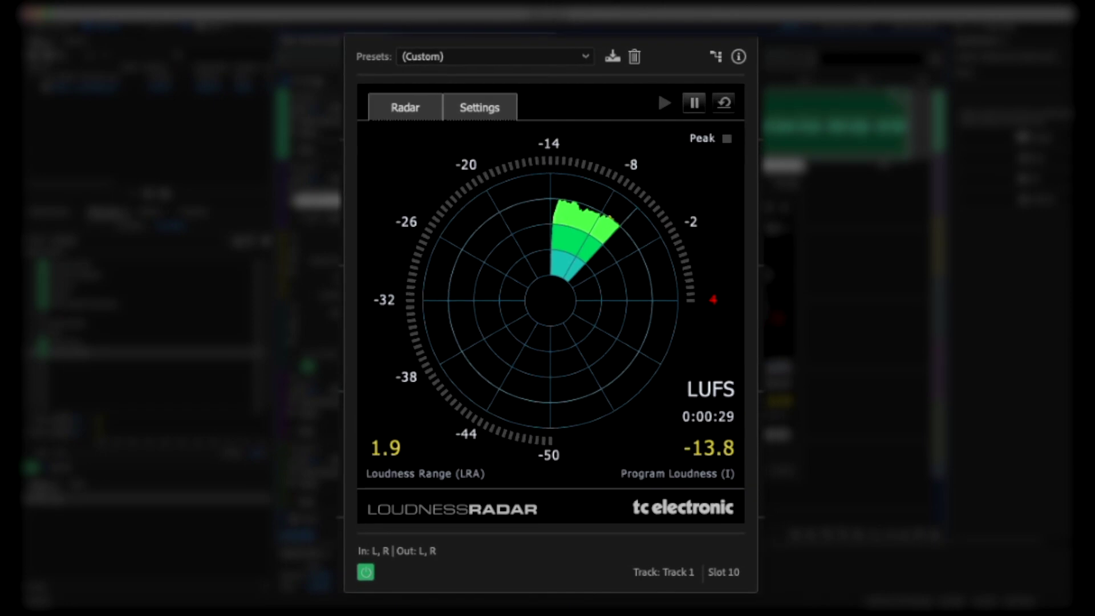
pyautogui.click(724, 104)
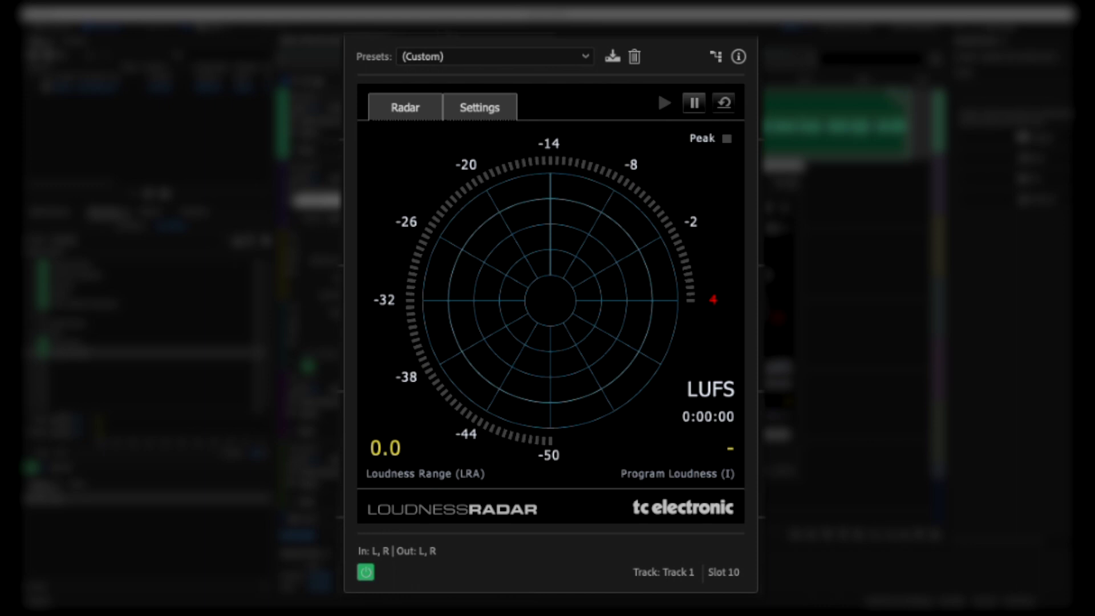
# Play Track 1 again and measure its program loudness in the Loudness Radar with the 7.8 dB Input Boost
pyautogui.press('space')
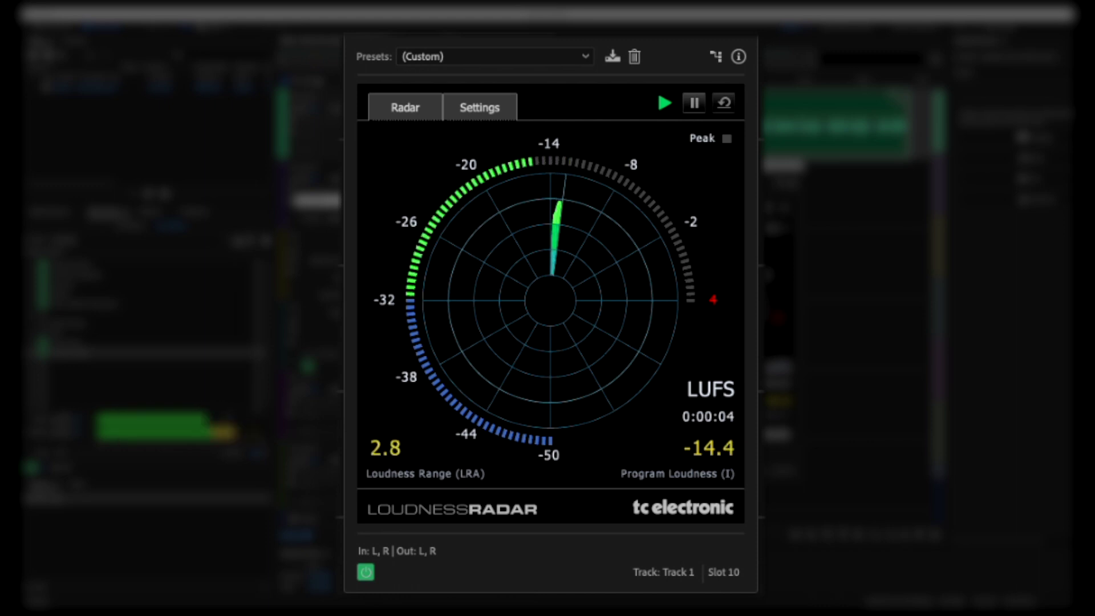
pyautogui.press('space')
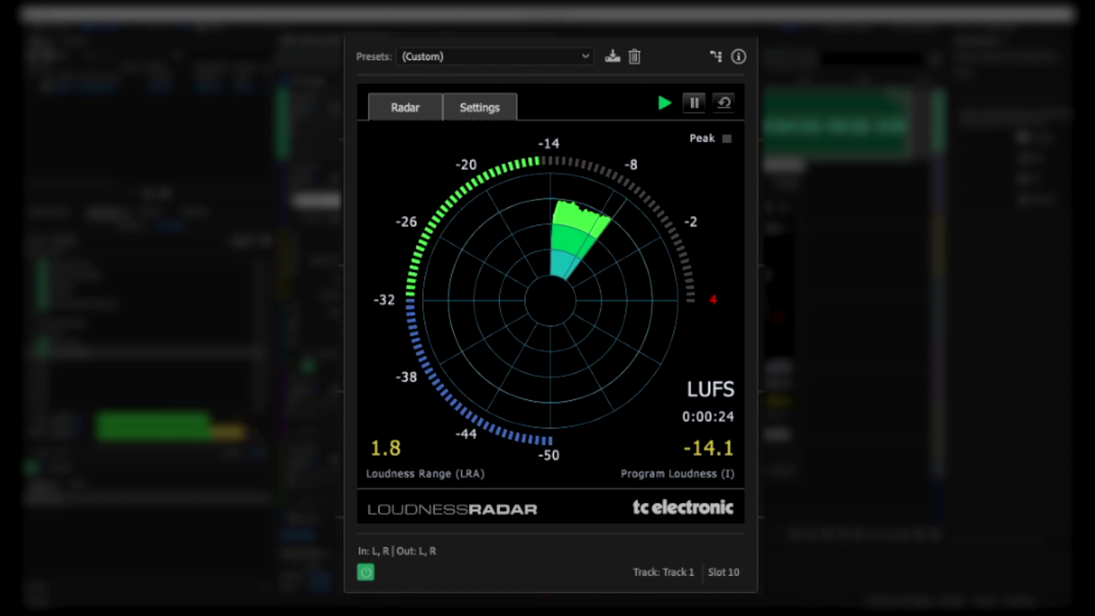
pyautogui.press('space')
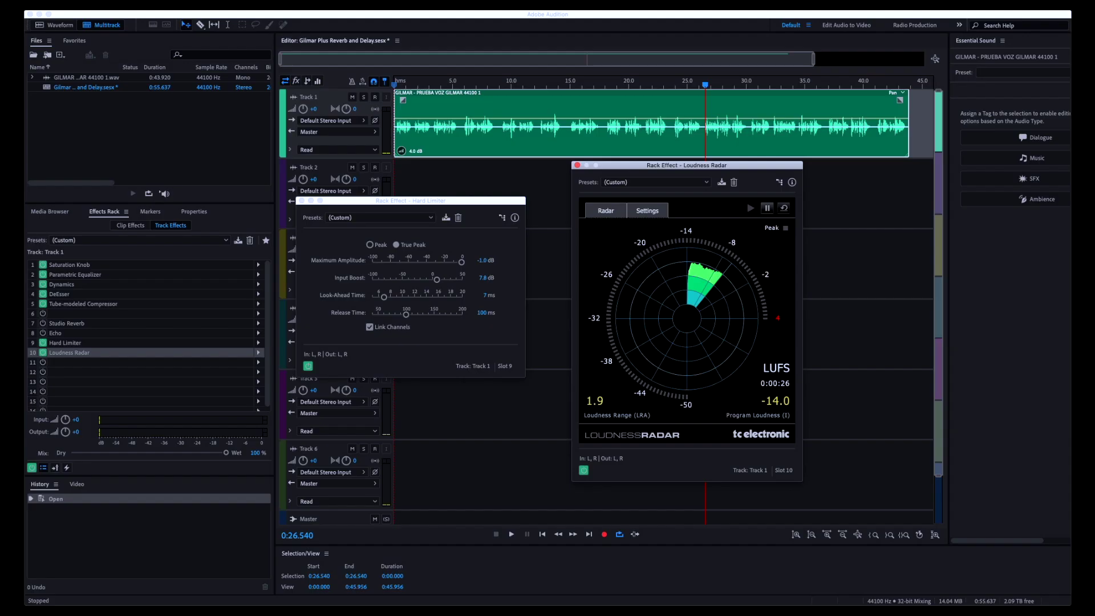